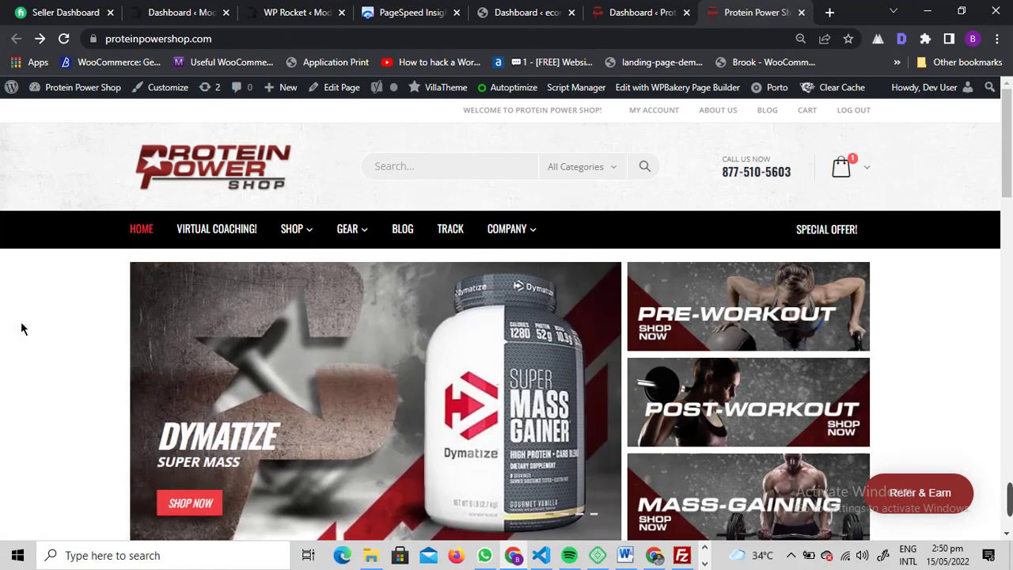
# Step: Request a log out from the shop's home page to view the confirmation page, and return to the home page
pyautogui.click(855, 118)
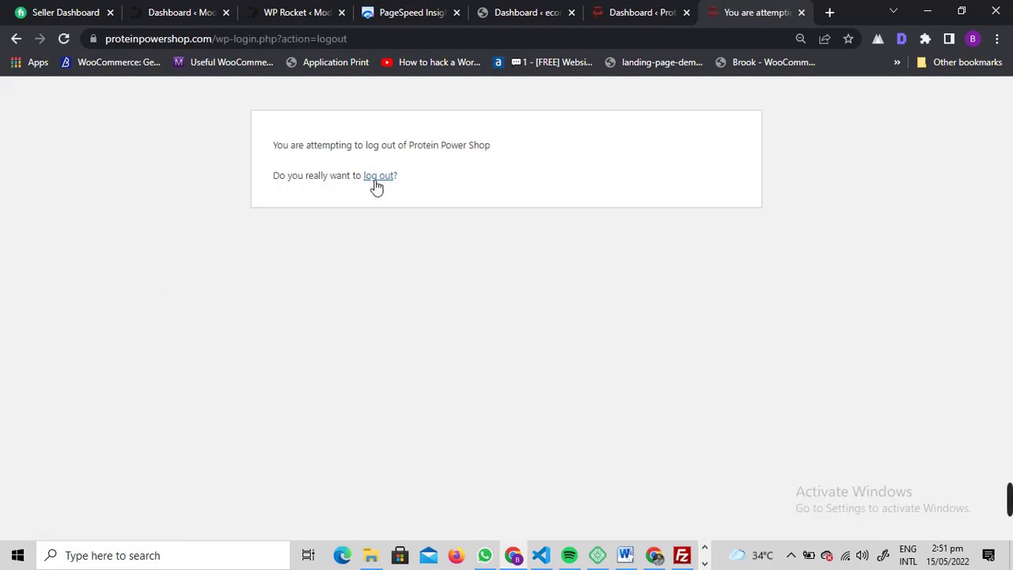
pyautogui.moveTo(246, 120); pyautogui.dragTo(513, 185)
pyautogui.click(512, 187)
pyautogui.click(16, 38)
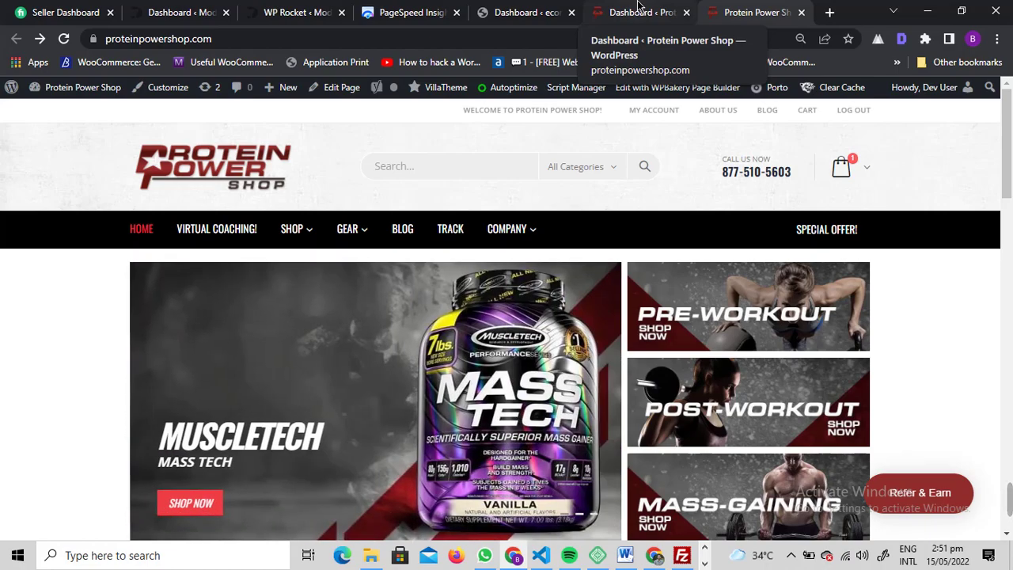
# Step: Open the Add Plugins page in the Protein Power Shop WordPress dashboard and search for "snippet"
pyautogui.click(636, 10)
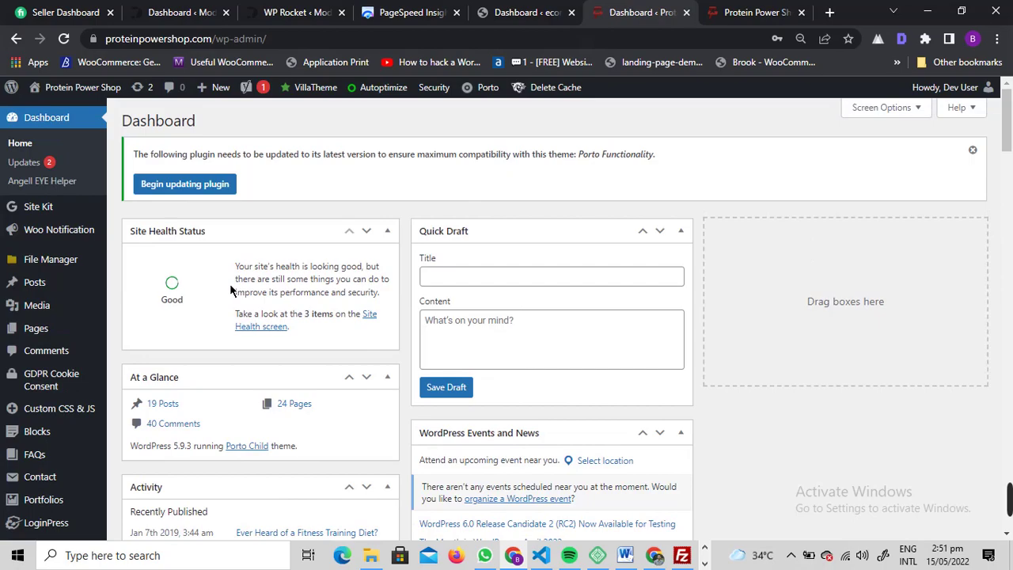
pyautogui.moveTo(45, 372)
pyautogui.click(141, 378)
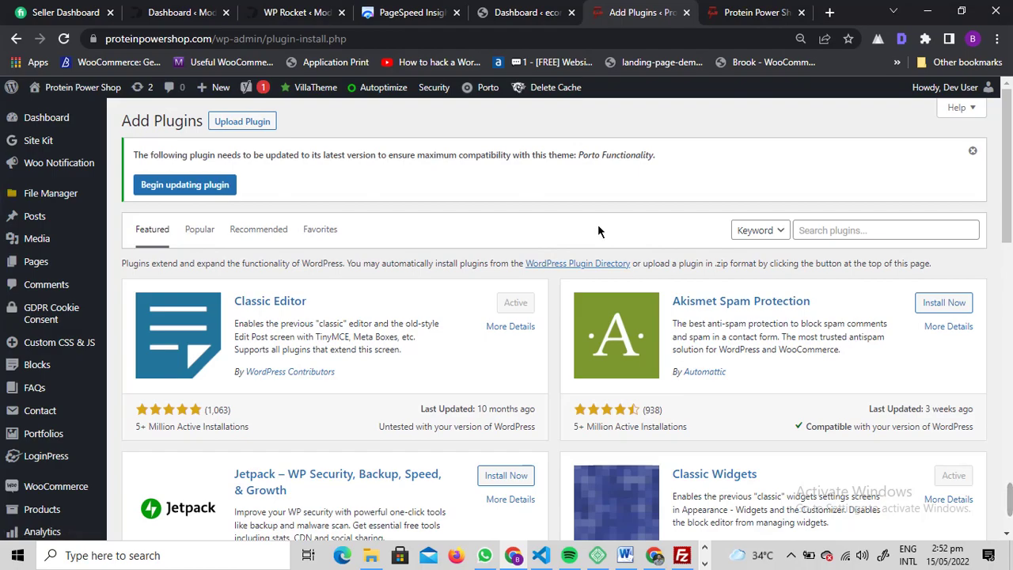
pyautogui.press('Tab')
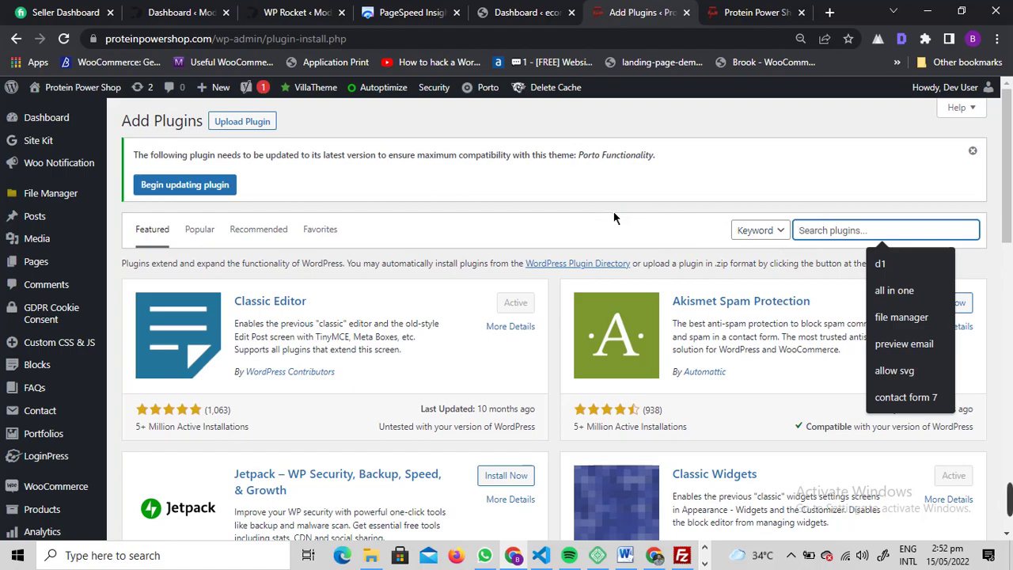
pyautogui.write('snippe')
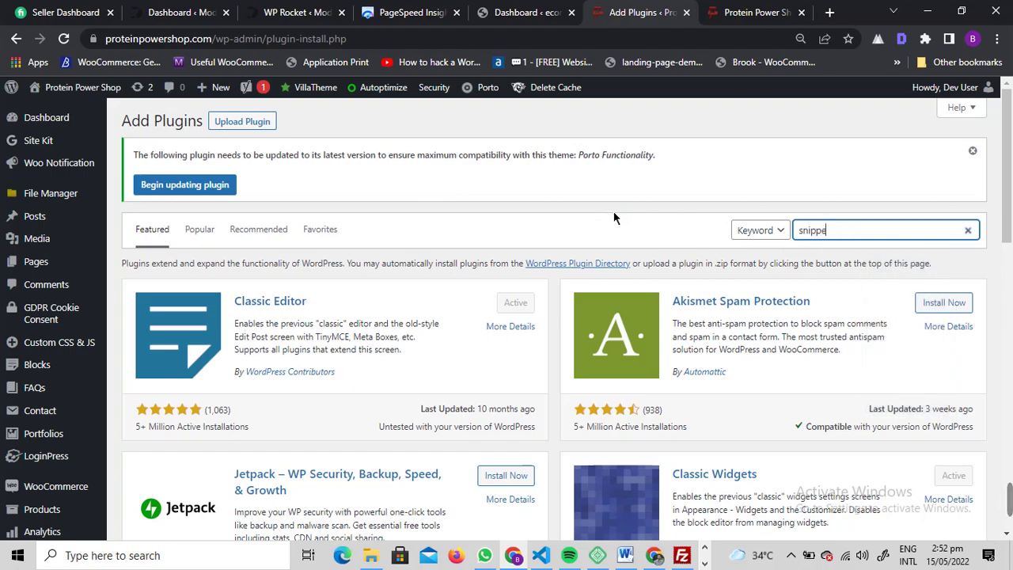
pyautogui.write('t')
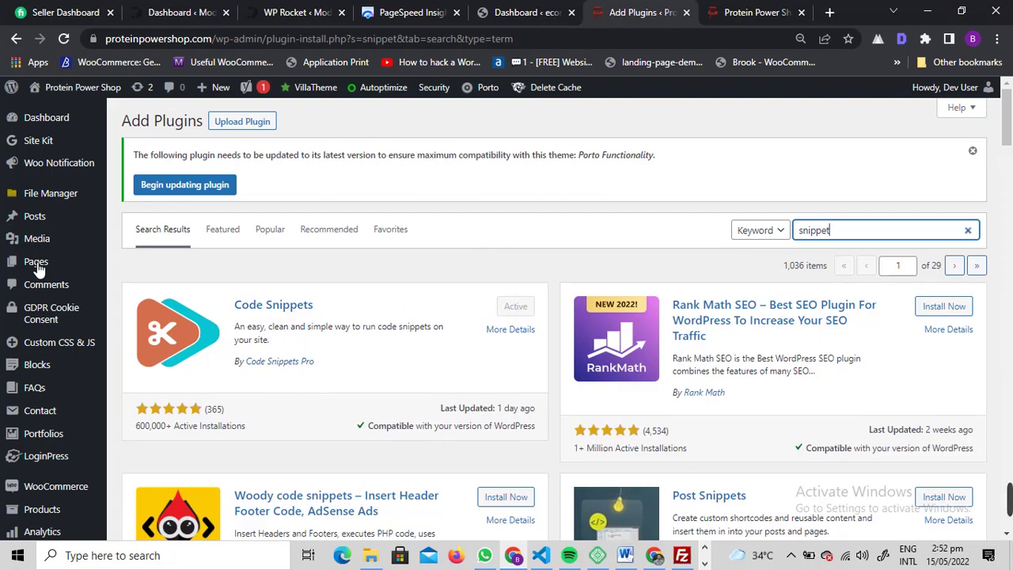
# Step: Add a new snippet in the Snippets plugin and title it "Skip Confirmation On Logout"
pyautogui.scroll(-4, 247, 269)
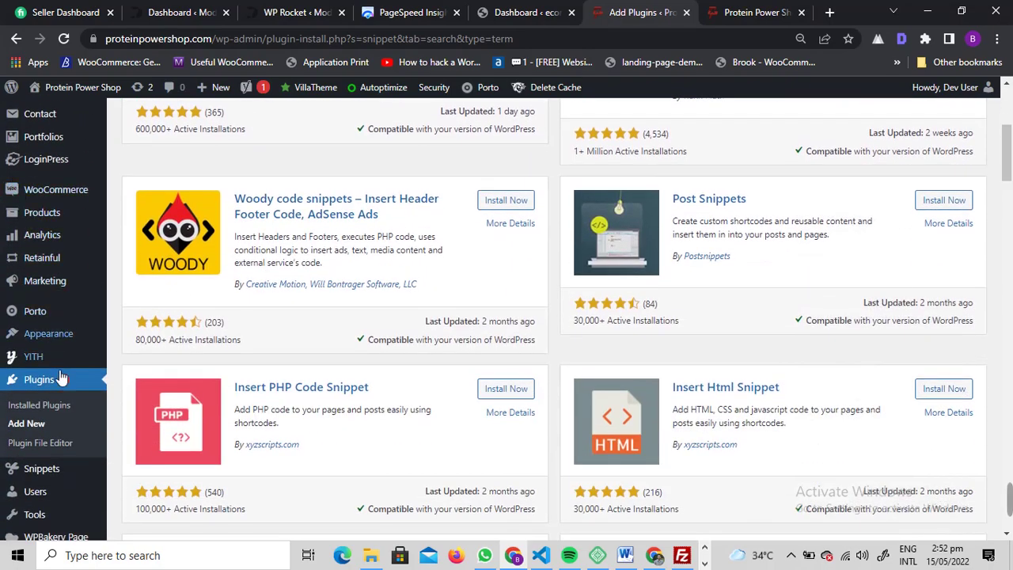
pyautogui.scroll(-3, 39, 332)
pyautogui.moveTo(35, 249)
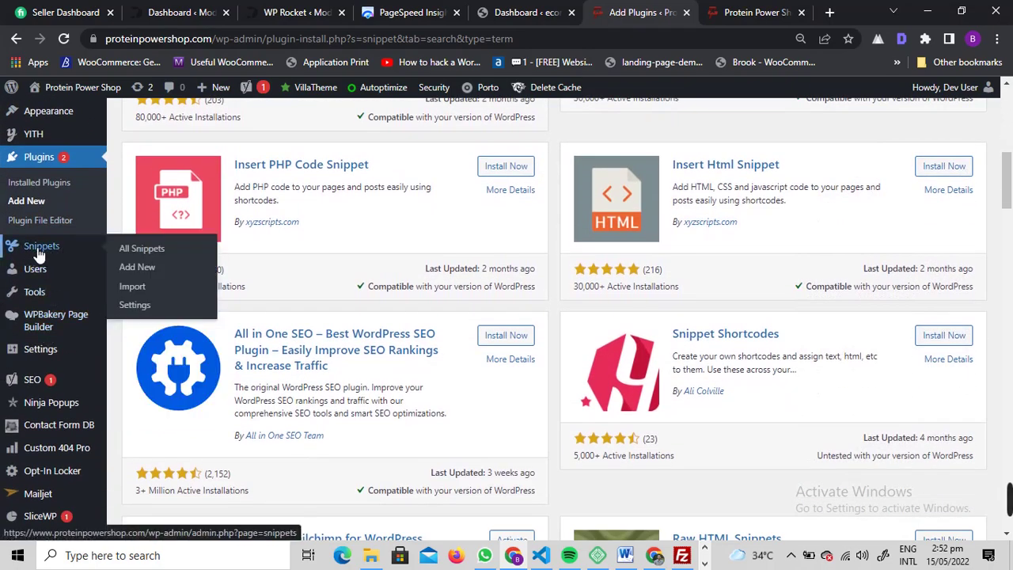
pyautogui.click(138, 268)
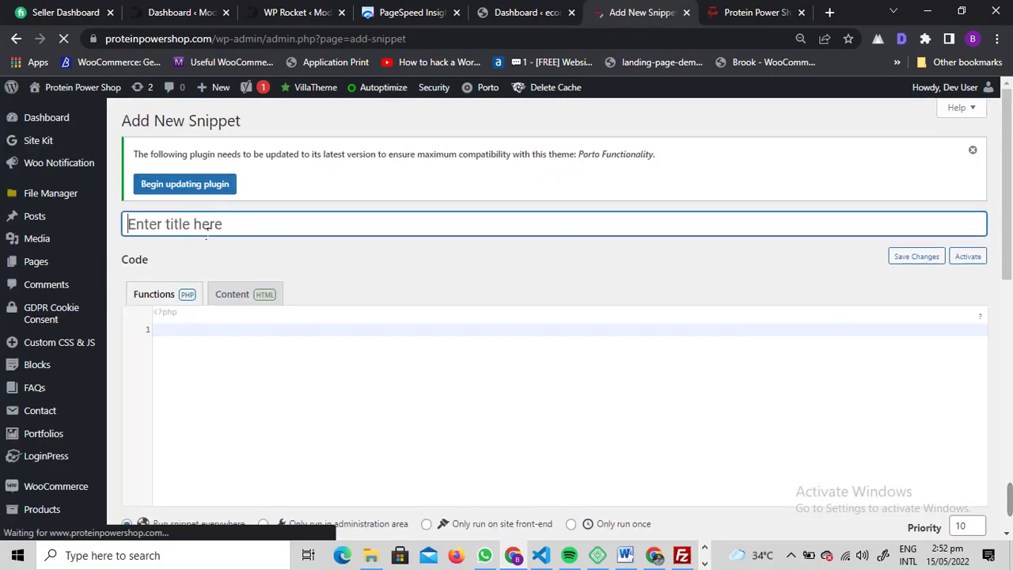
pyautogui.write('Skip')
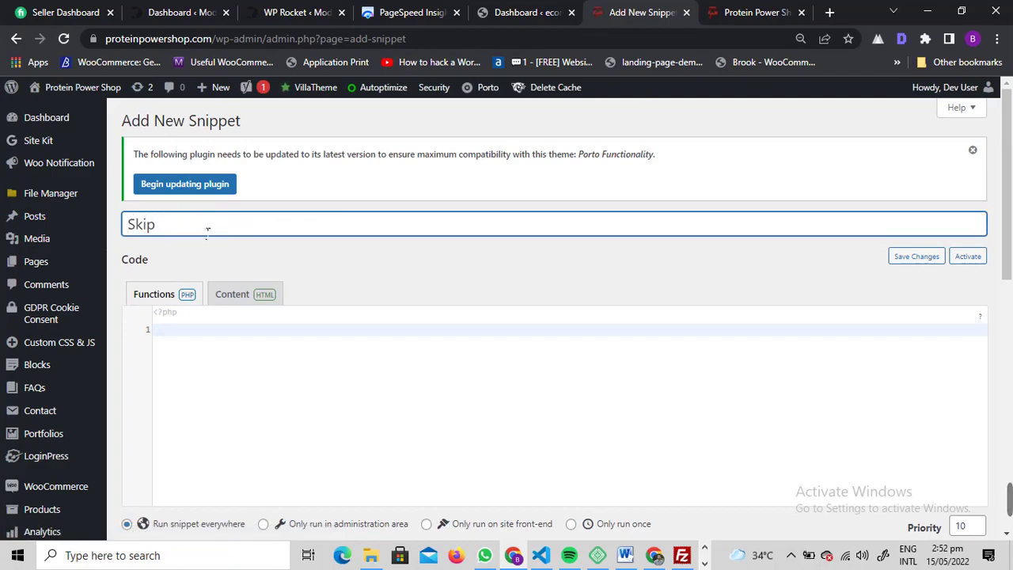
pyautogui.write(' Confirma')
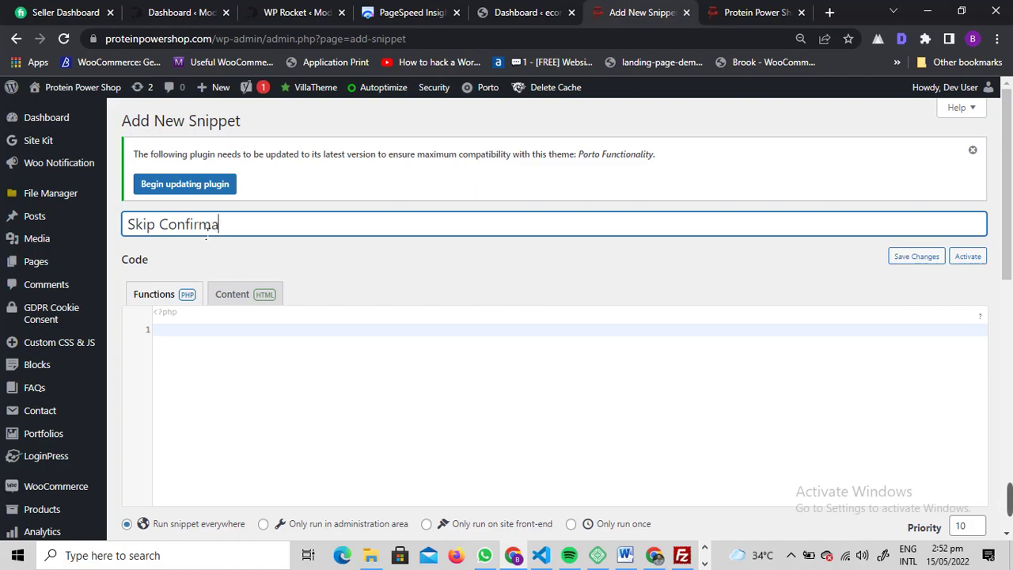
pyautogui.write('tion On Log')
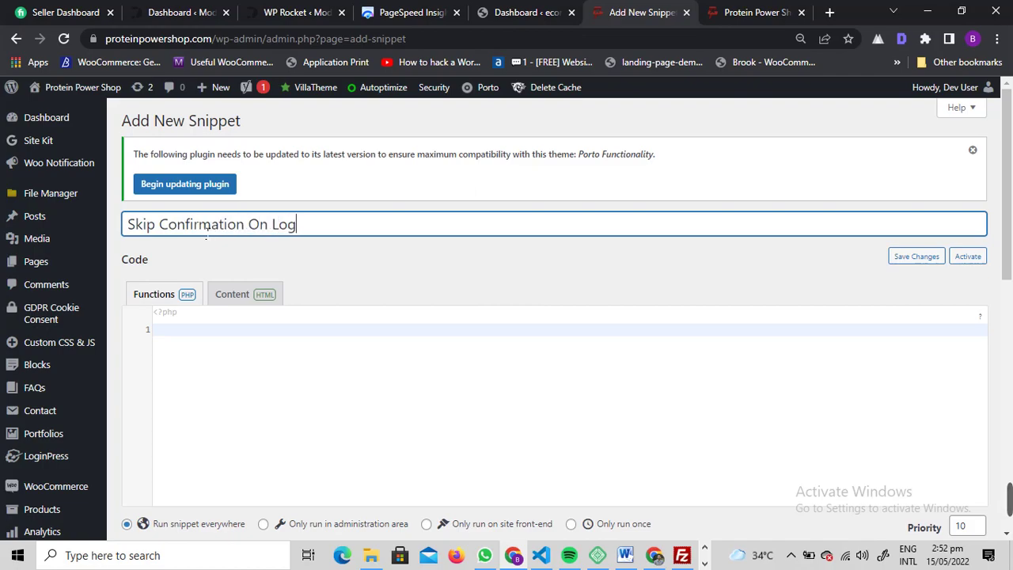
pyautogui.write('out')
# Step: Copy the entire login_form_logout function from the untitled file in Visual Studio Code into the new snippet's PHP code area
pyautogui.click(250, 348)
pyautogui.hotkey('alt', 'Tab')
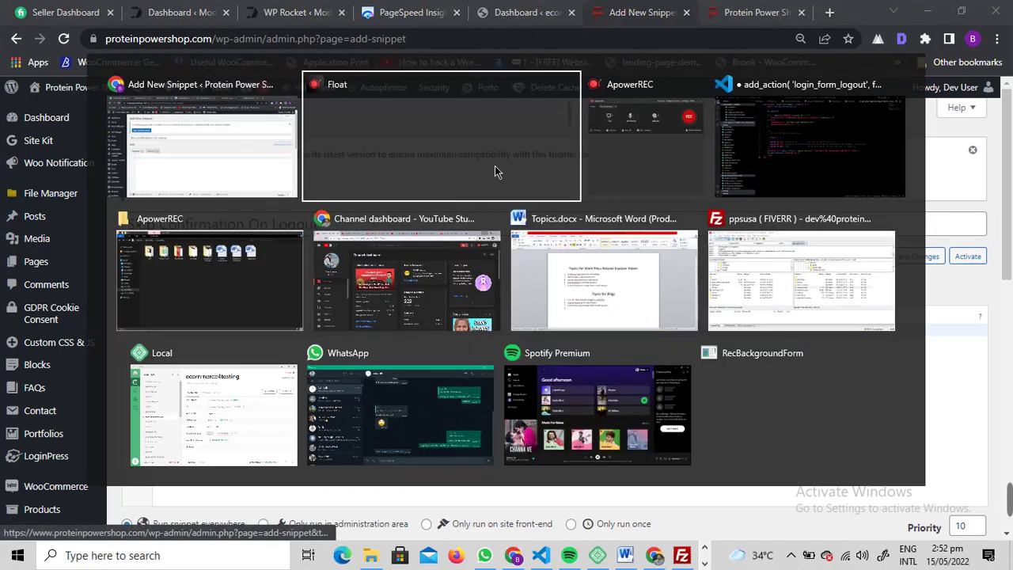
pyautogui.press('Tab')
pyautogui.press('Tab')
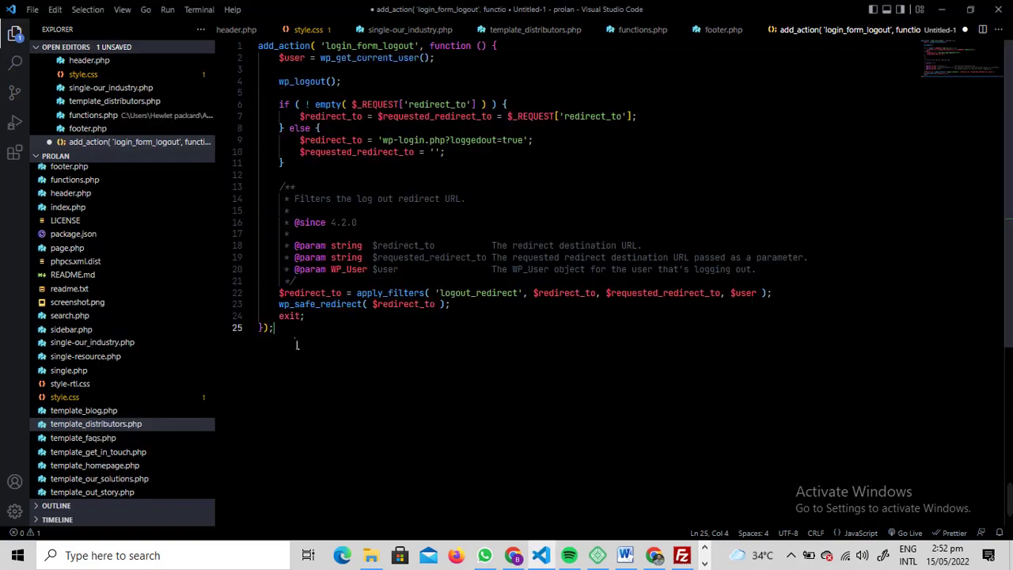
pyautogui.moveTo(297, 344); pyautogui.dragTo(255, 45)
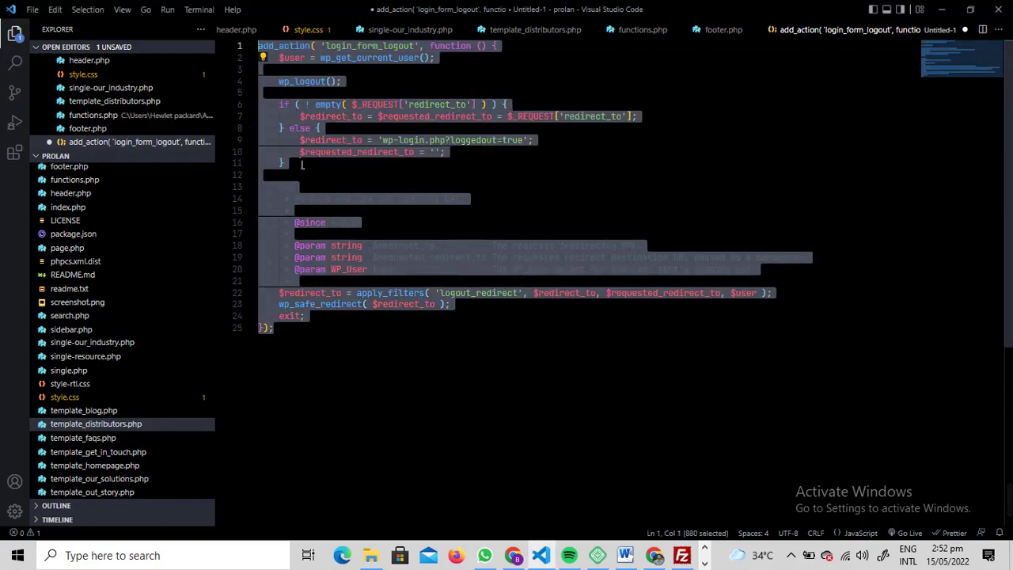
pyautogui.hotkey('ctrl', 'c')
pyautogui.hotkey('alt', 'Tab')
pyautogui.hotkey('ctrl', 'v')
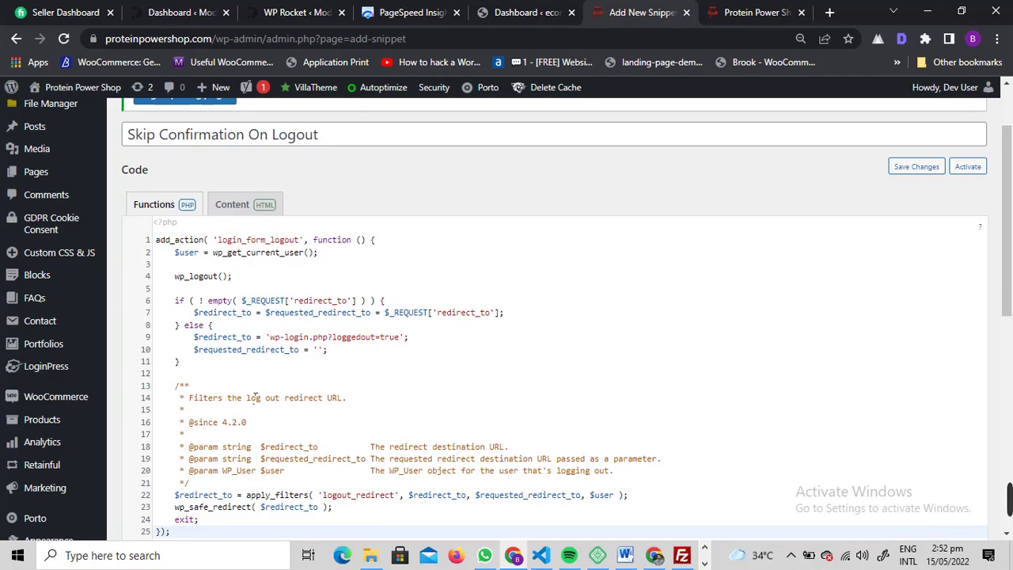
# Step: Review the pasted PHP code, from the add_action line to the closing bracket, and the snippet's run options
pyautogui.click(289, 373)
pyautogui.scroll(-2, 312, 340)
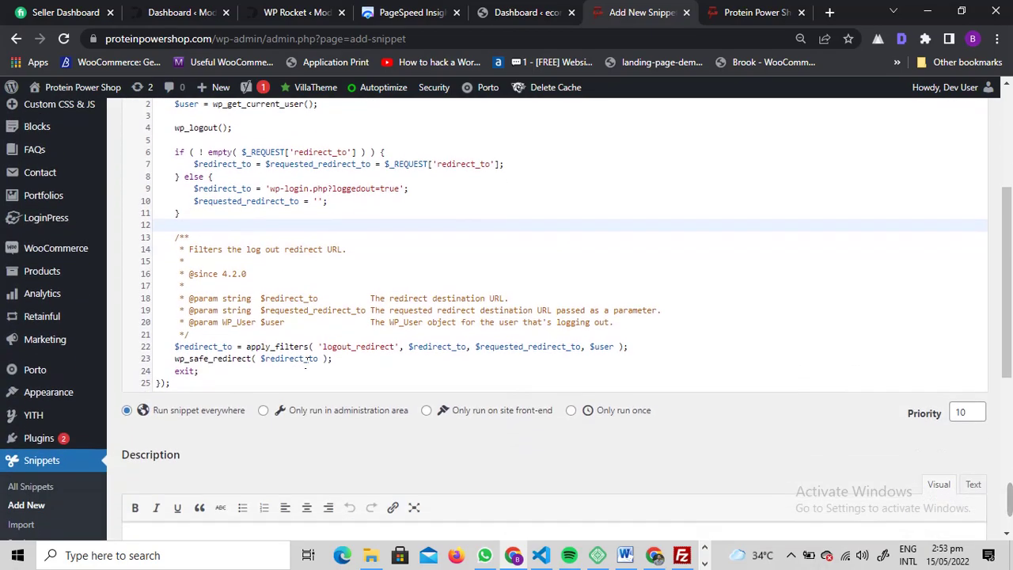
pyautogui.scroll(1, 305, 366)
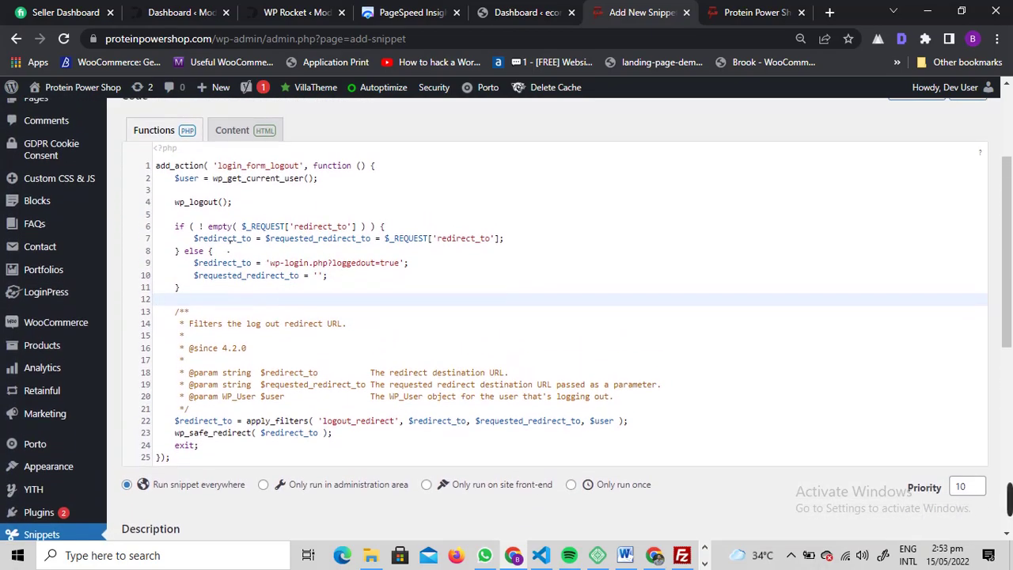
pyautogui.moveTo(208, 457); pyautogui.dragTo(148, 163)
pyautogui.click(296, 331)
pyautogui.click(235, 301)
pyautogui.scroll(-3, 241, 302)
pyautogui.scroll(3, 242, 302)
pyautogui.scroll(-1, 269, 312)
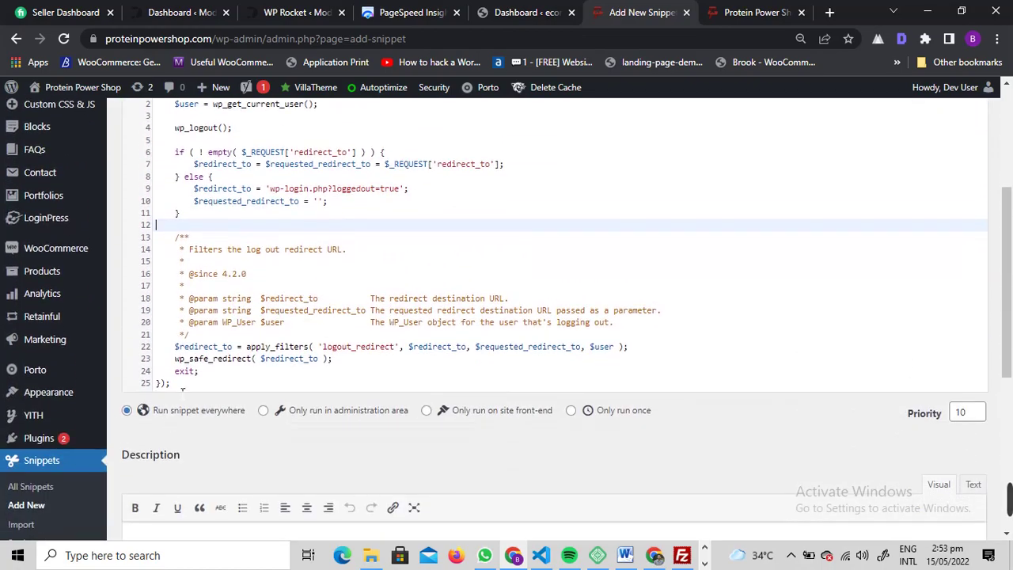
# Step: Keep the snippet set to run everywhere, and save and activate it
pyautogui.scroll(-1, 182, 390)
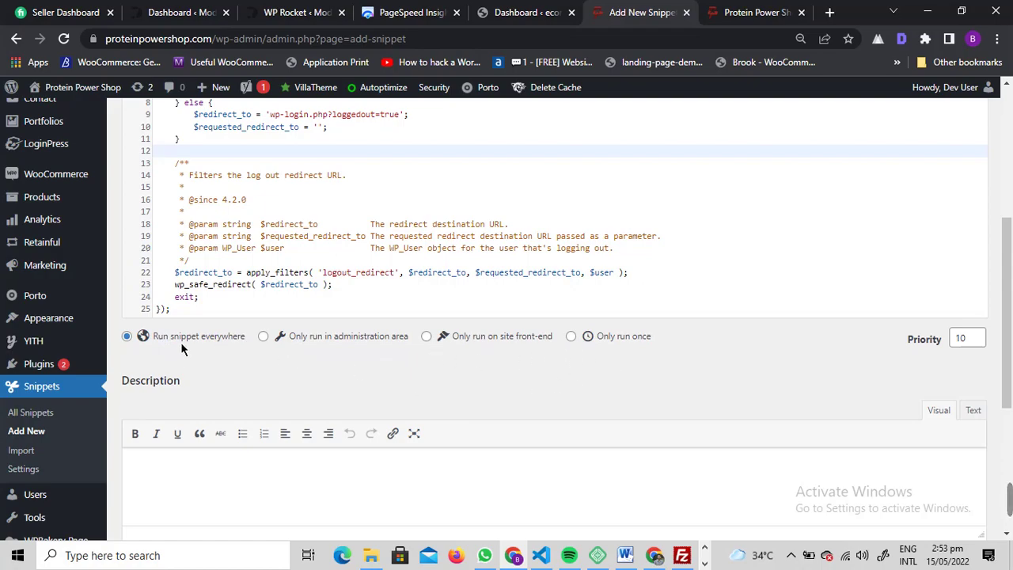
pyautogui.scroll(-3, 190, 332)
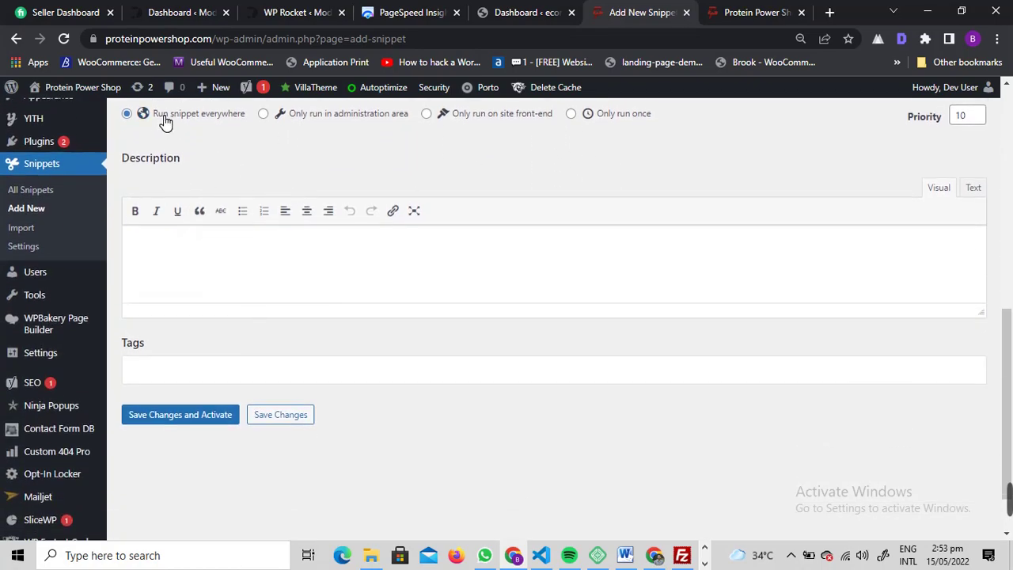
pyautogui.click(162, 420)
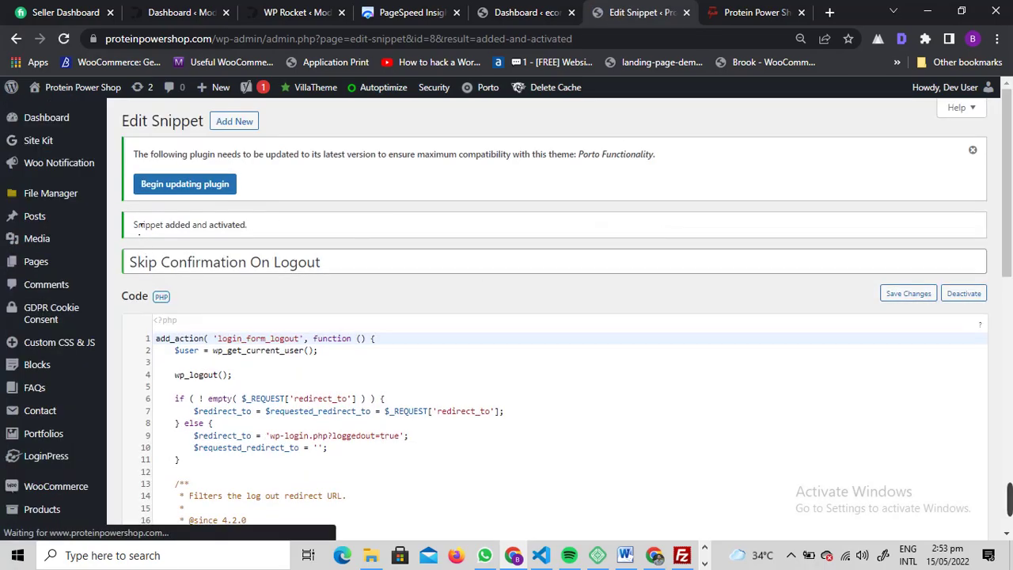
pyautogui.moveTo(137, 225); pyautogui.dragTo(295, 225)
pyautogui.click(295, 225)
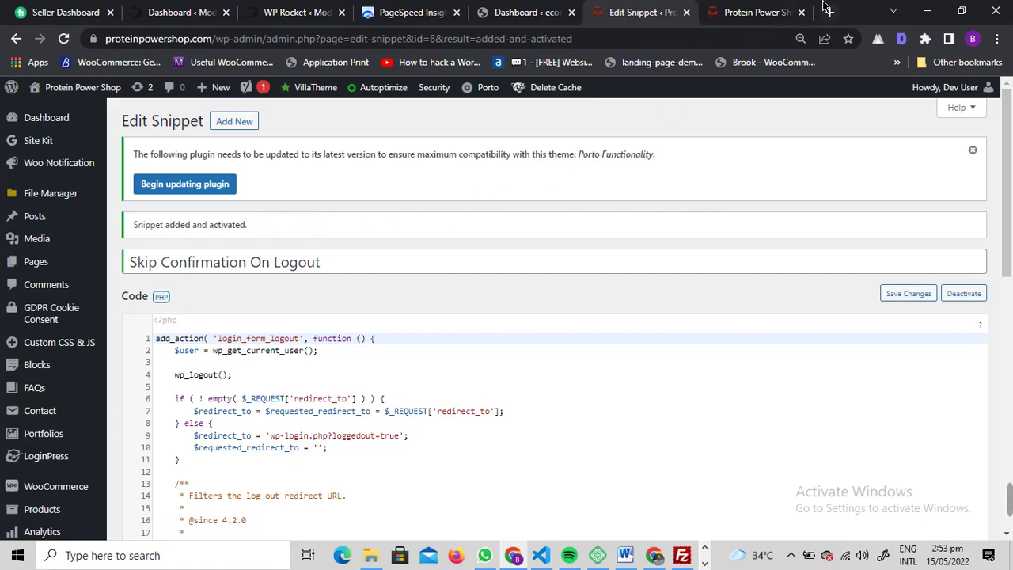
# Step: Return to the shop's home page, dismiss the discount pop-up and log out to test the snippet
pyautogui.click(764, 12)
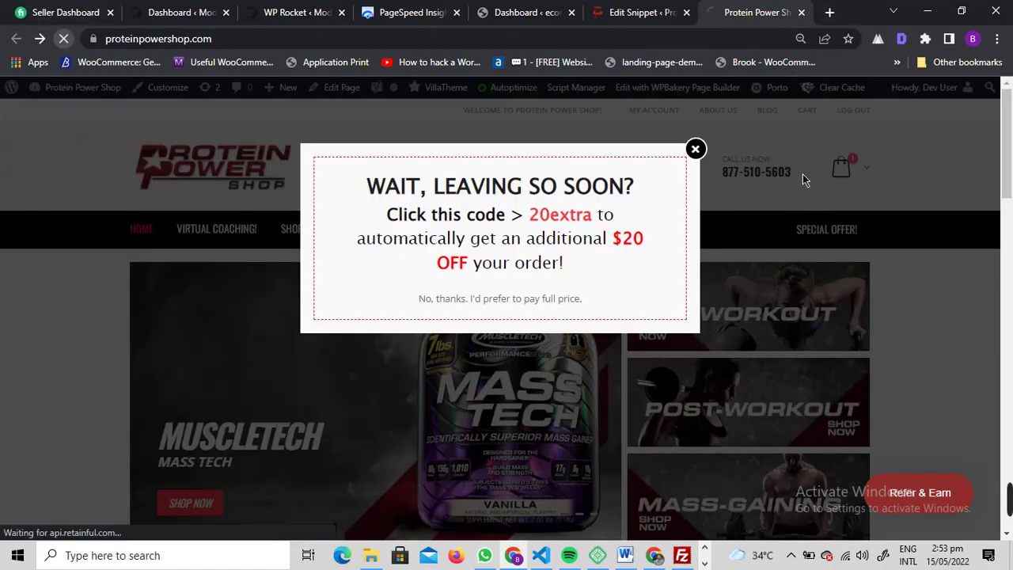
pyautogui.click(695, 149)
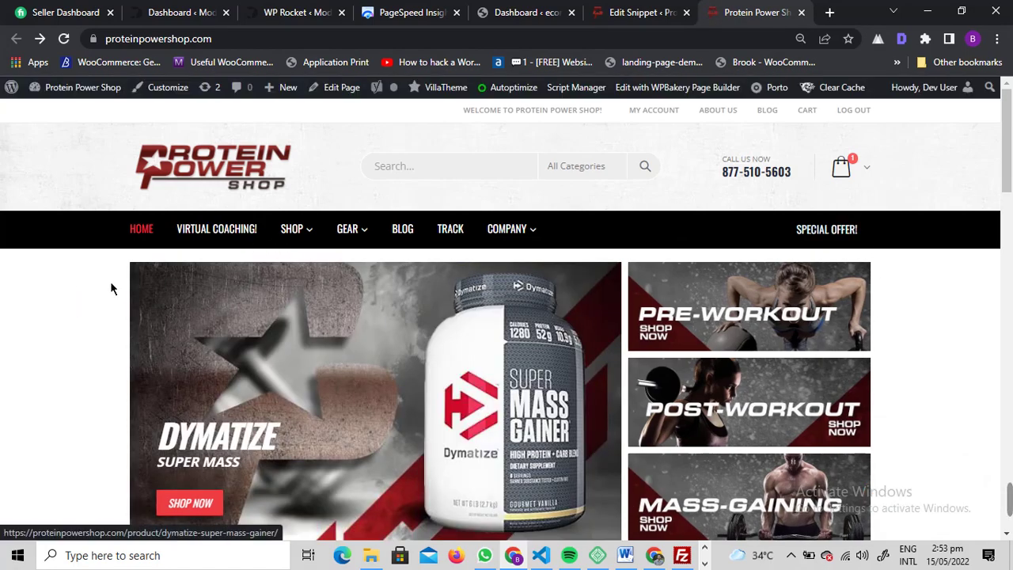
pyautogui.click(860, 114)
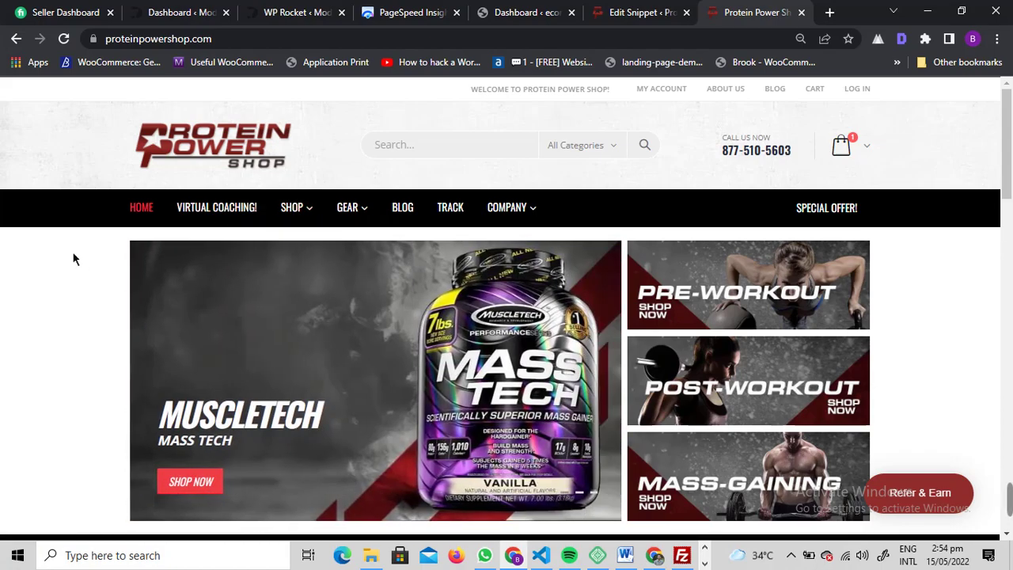
pyautogui.scroll(-2, 70, 245)
pyautogui.scroll(-1, 69, 245)
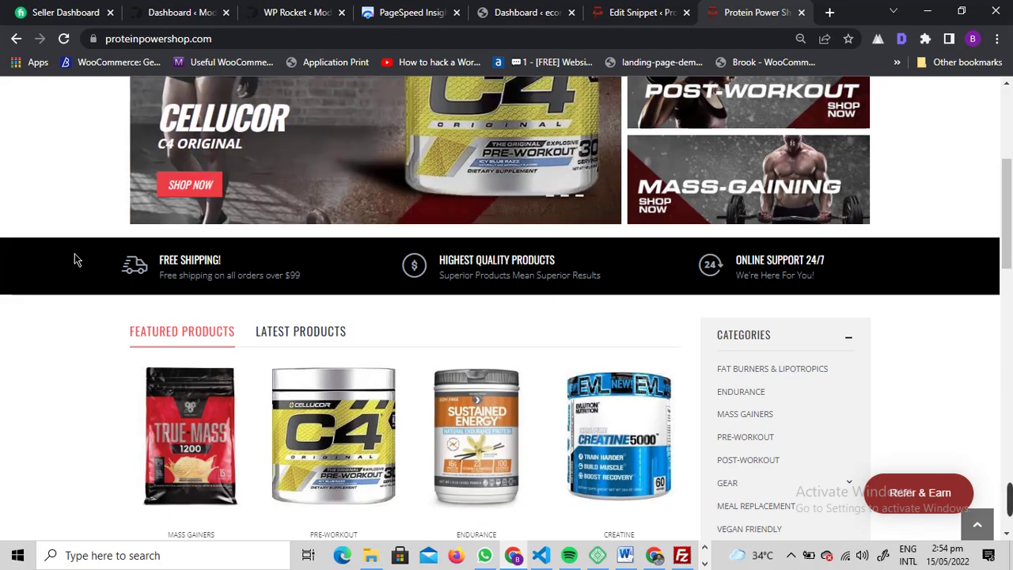
pyautogui.scroll(3, 63, 212)
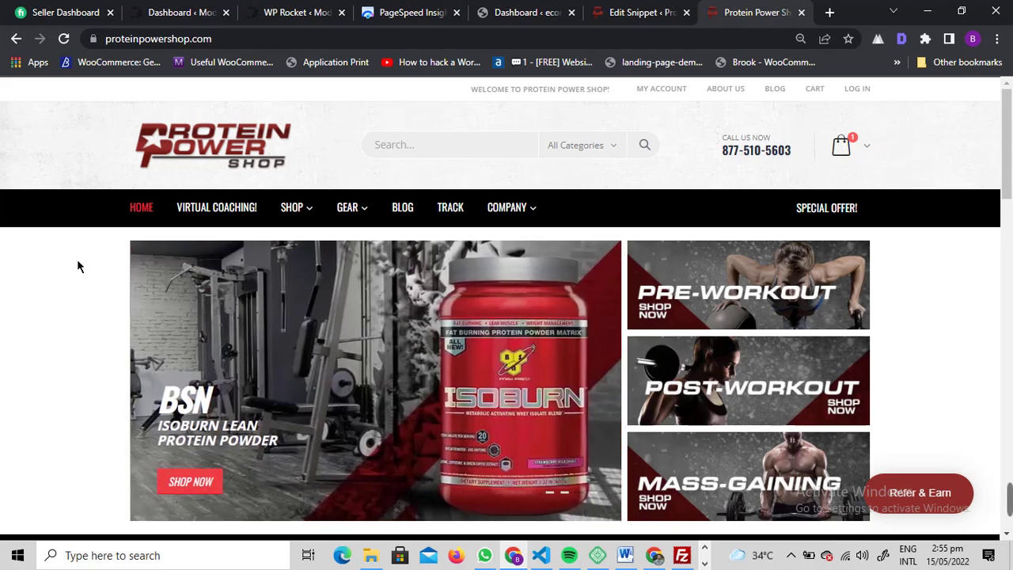
# Step: In Visual Studio Code, delete the comment block above the apply_filters line in the logout code, and return to the shop's home page
pyautogui.click(541, 555)
pyautogui.press('Right')
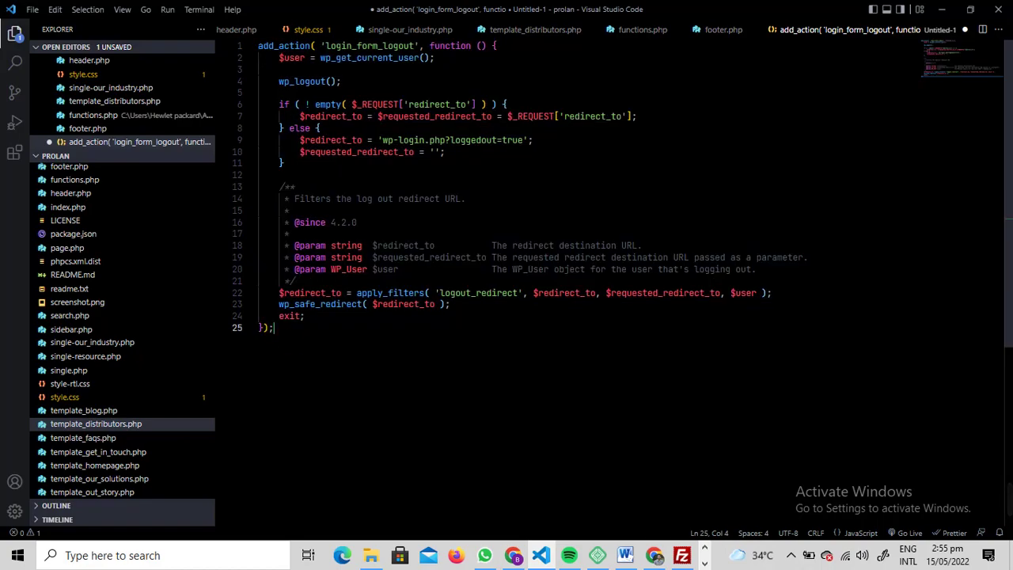
pyautogui.moveTo(294, 281); pyautogui.dragTo(252, 180)
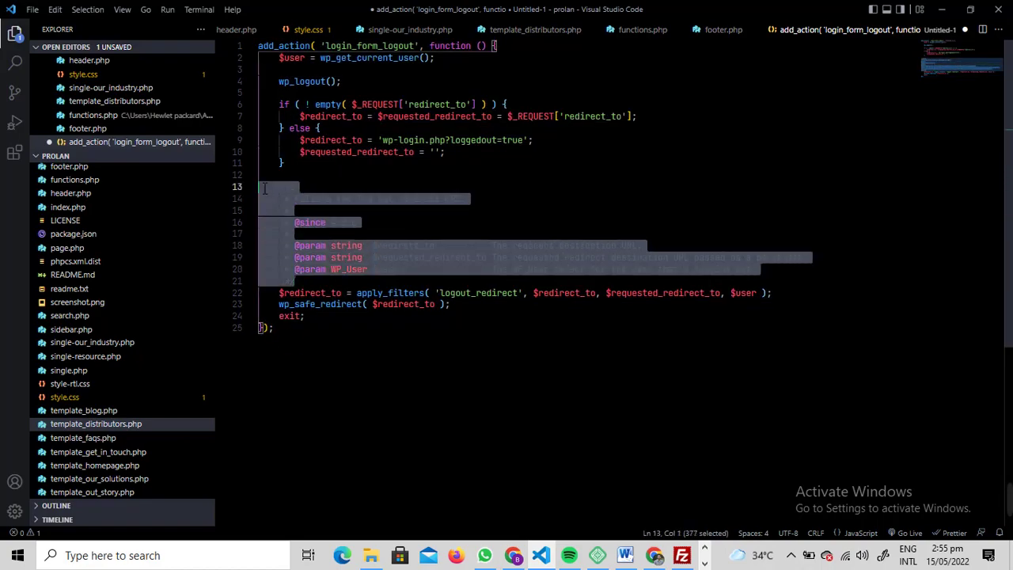
pyautogui.press('BackSpace')
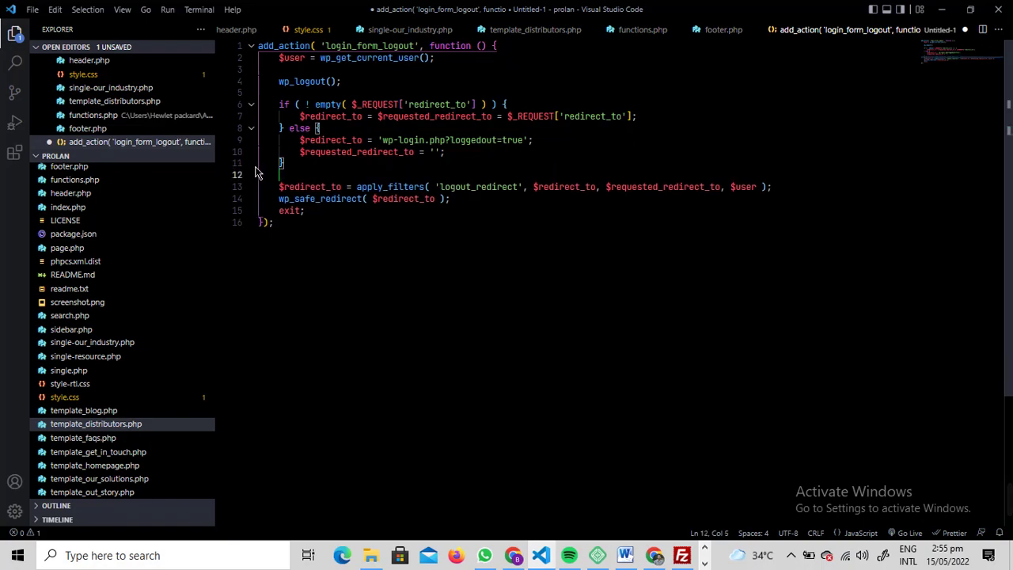
pyautogui.moveTo(328, 237); pyautogui.dragTo(241, 35)
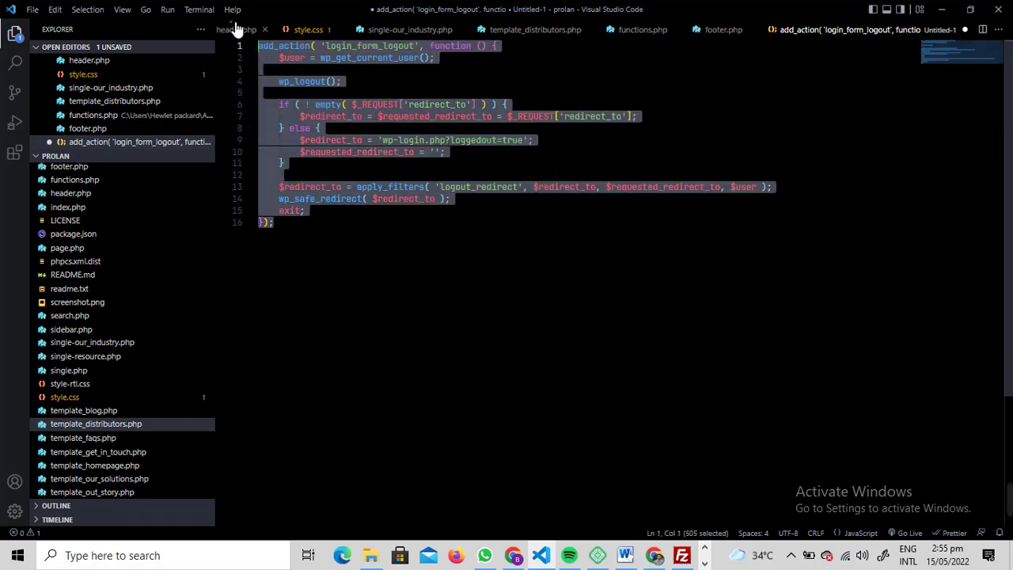
pyautogui.click(335, 246)
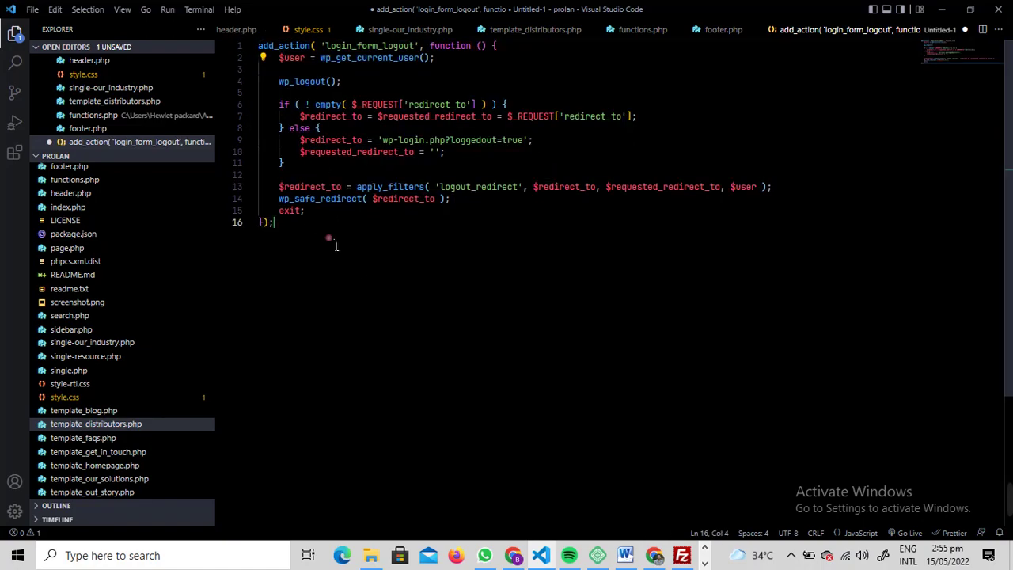
pyautogui.click(403, 252)
pyautogui.hotkey('alt', 'Tab')
pyautogui.click(388, 176)
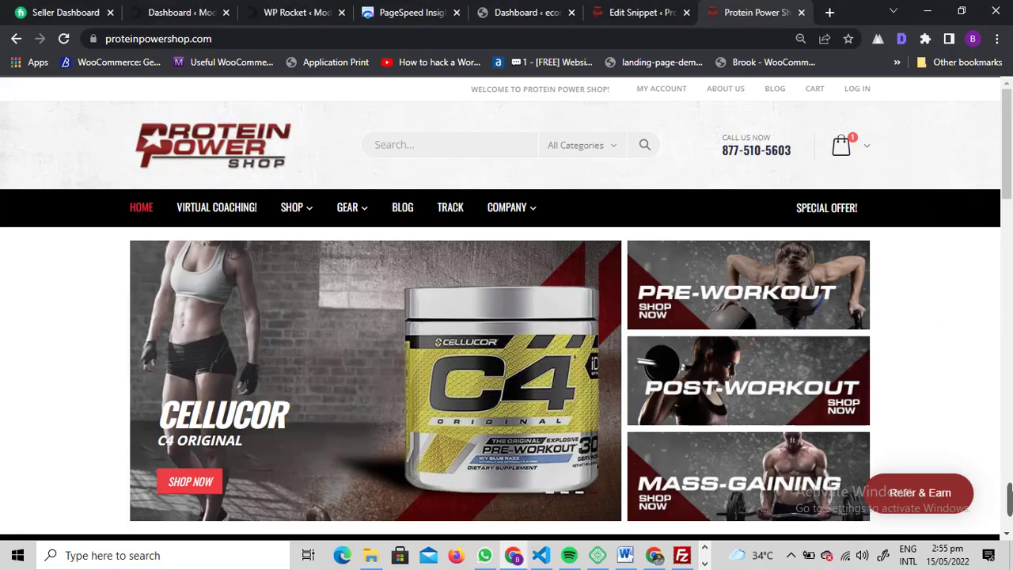